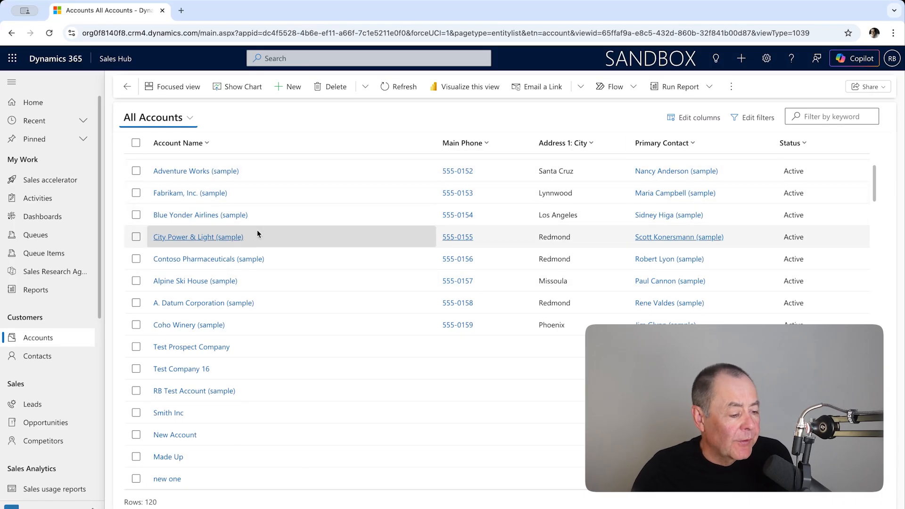
Filter the All Accounts list by the keyword "fabrik".
scroll(257, 230, down, 2)
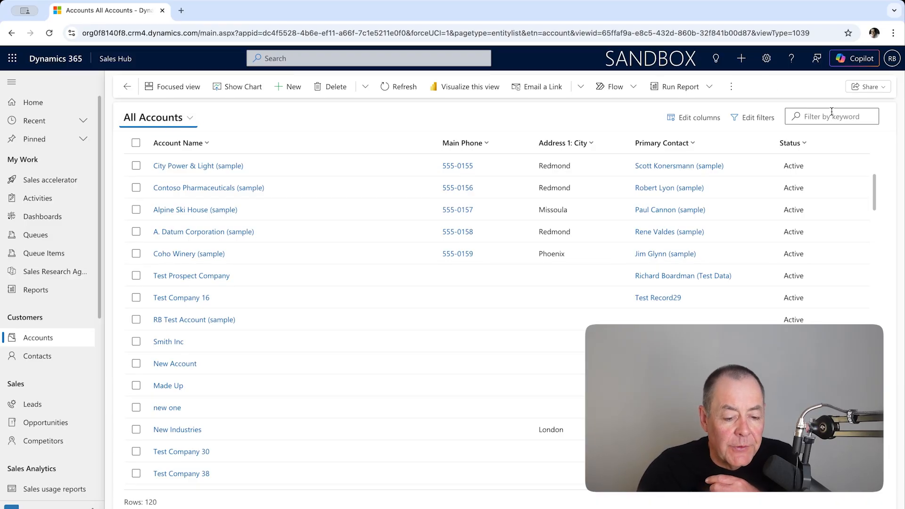
click(801, 116)
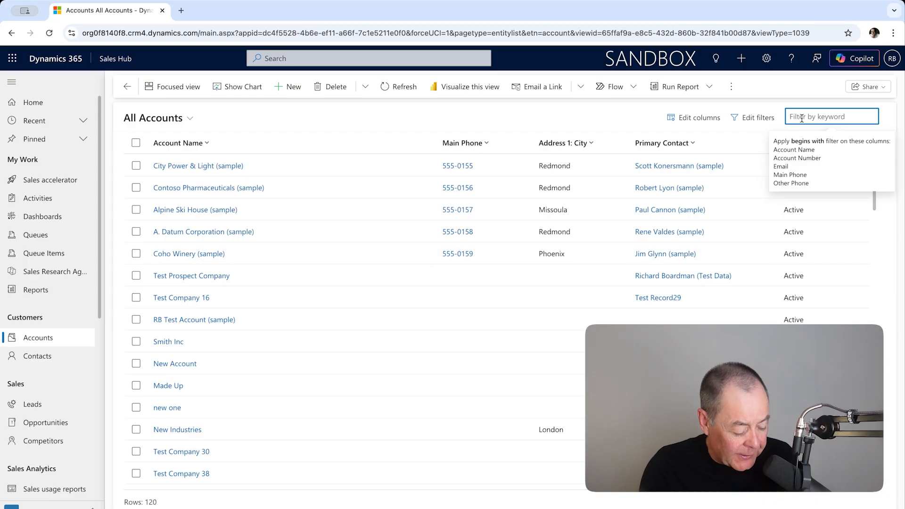
text(fabr)
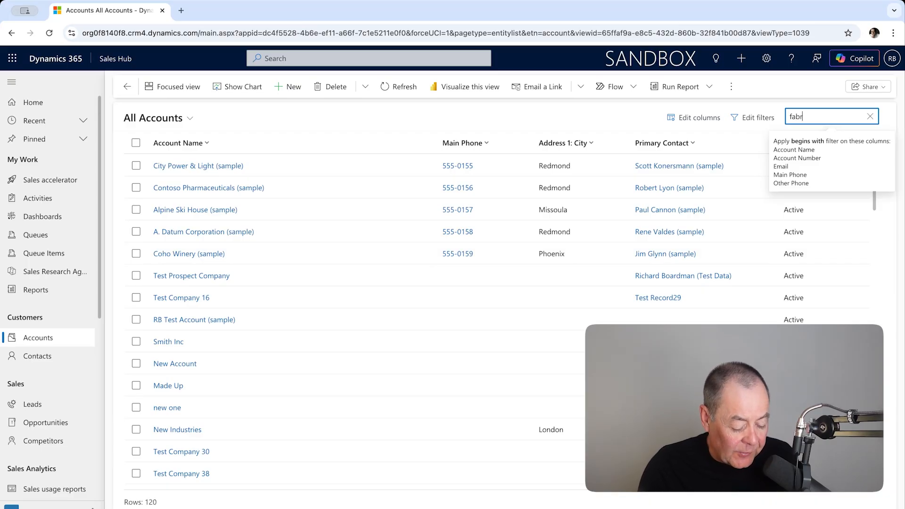
text(ik)
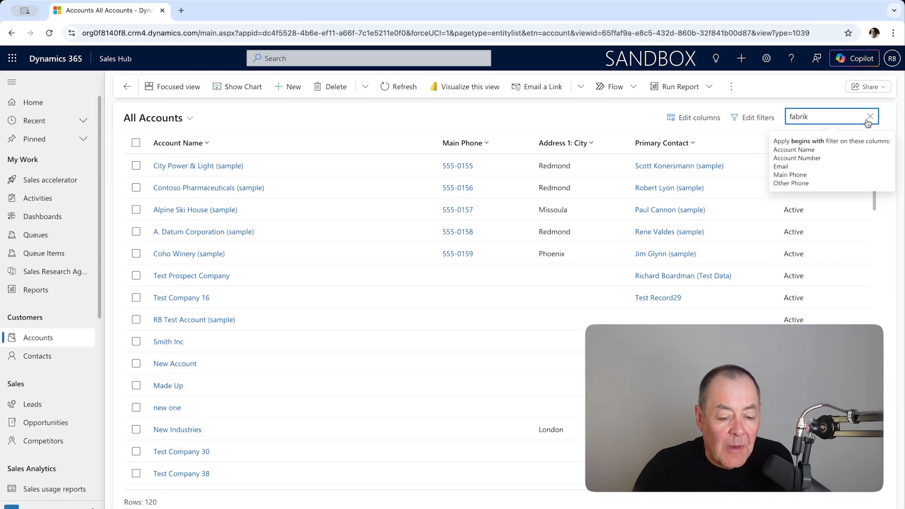
key(Return)
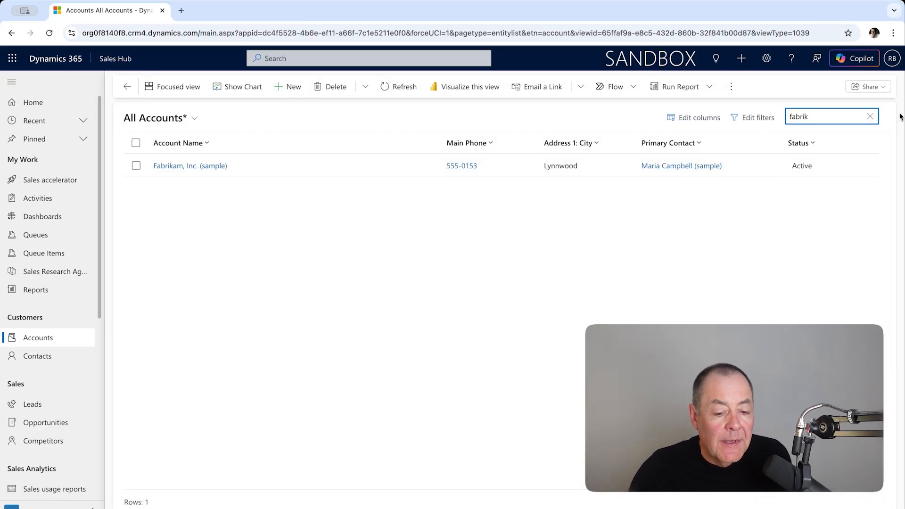
Replace the keyword filter with the wildcard search "*kam" on the accounts list, and clear it after viewing the match.
click(870, 118)
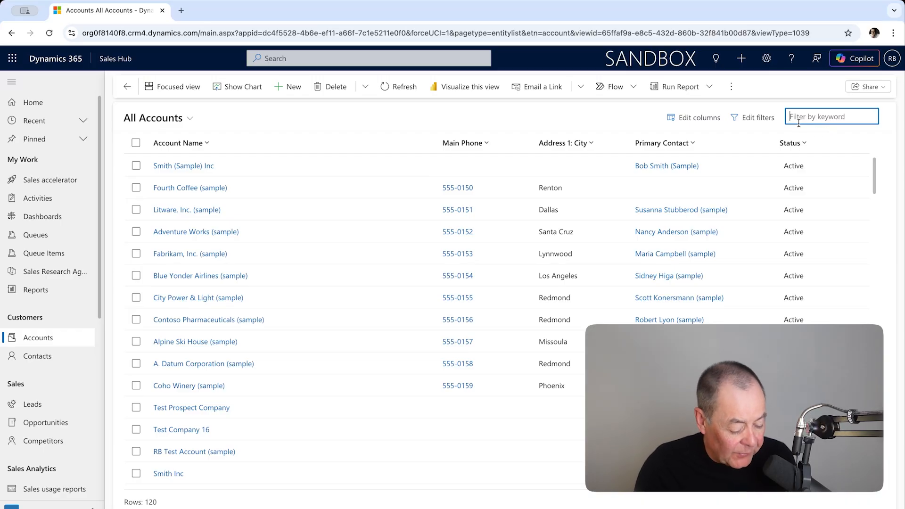
text(*)
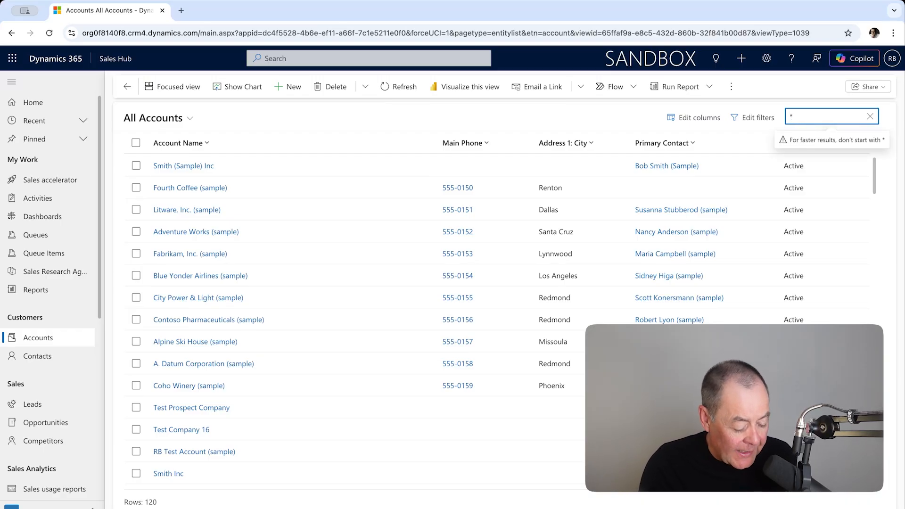
text(kam)
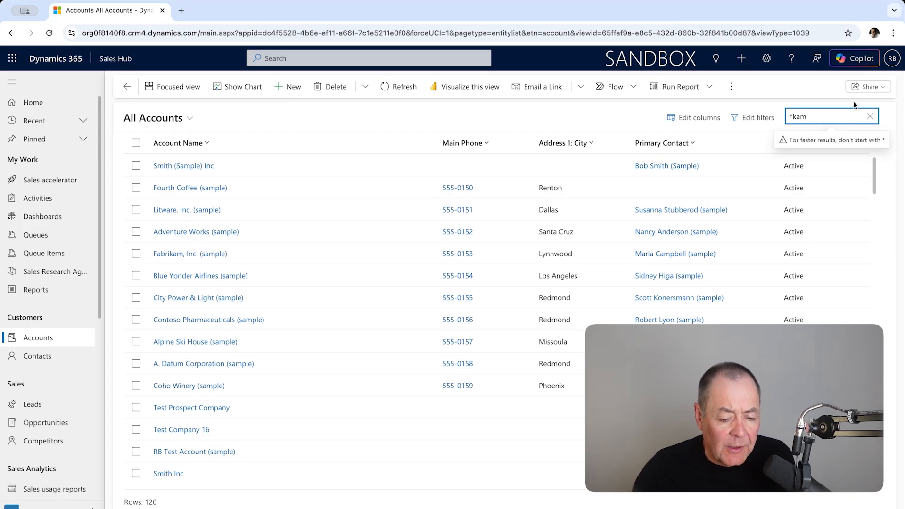
key(Return)
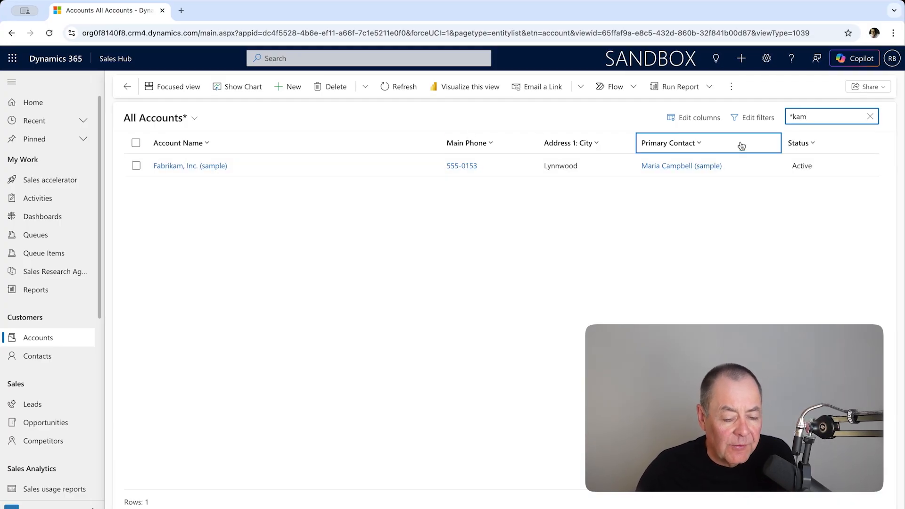
click(869, 116)
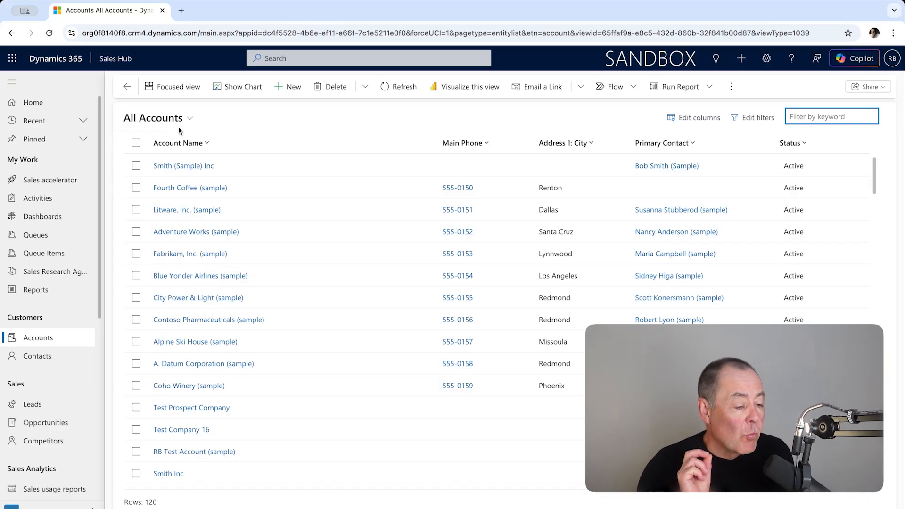
Search across all tables for "fourth" and review the matching opportunities, accounts, contacts and leads.
click(280, 59)
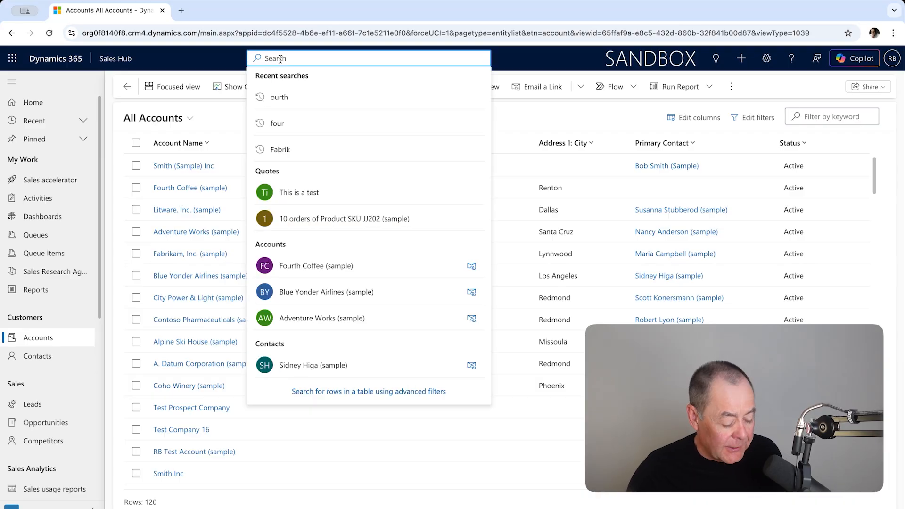
text(fourth)
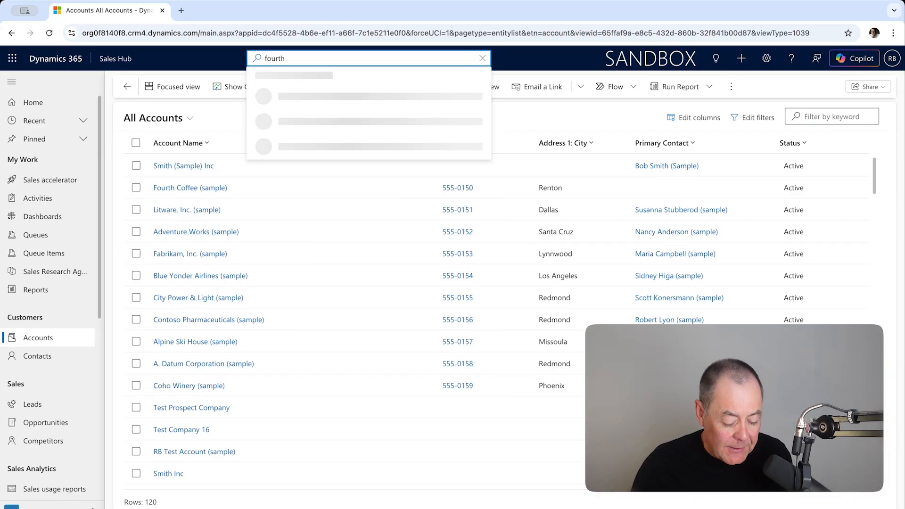
key(Return)
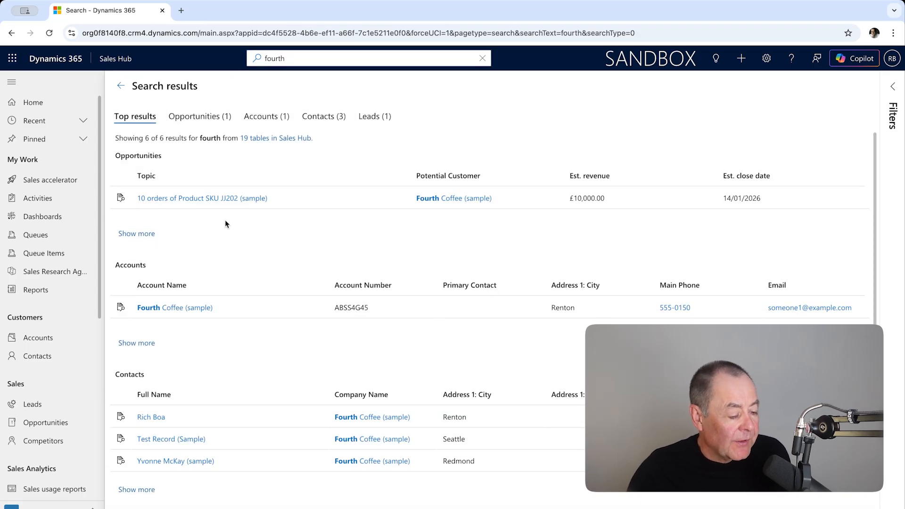
click(144, 173)
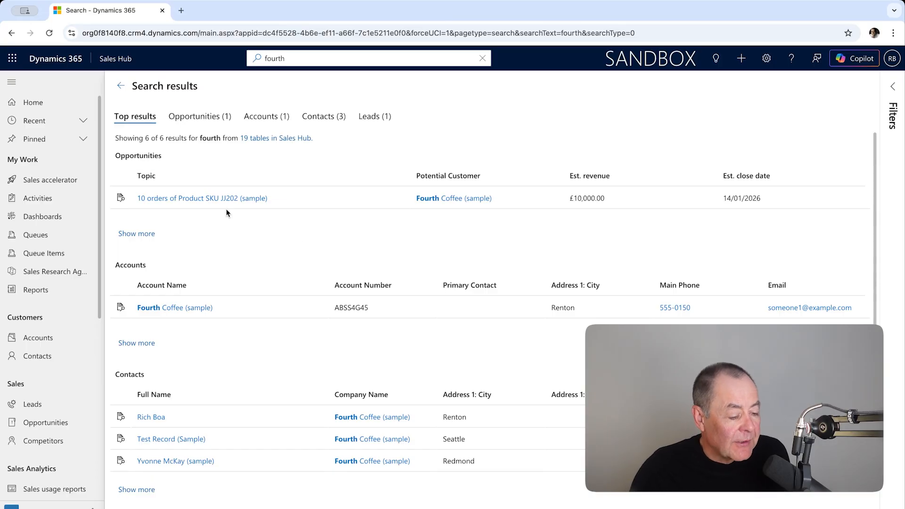
scroll(229, 231, down, 1)
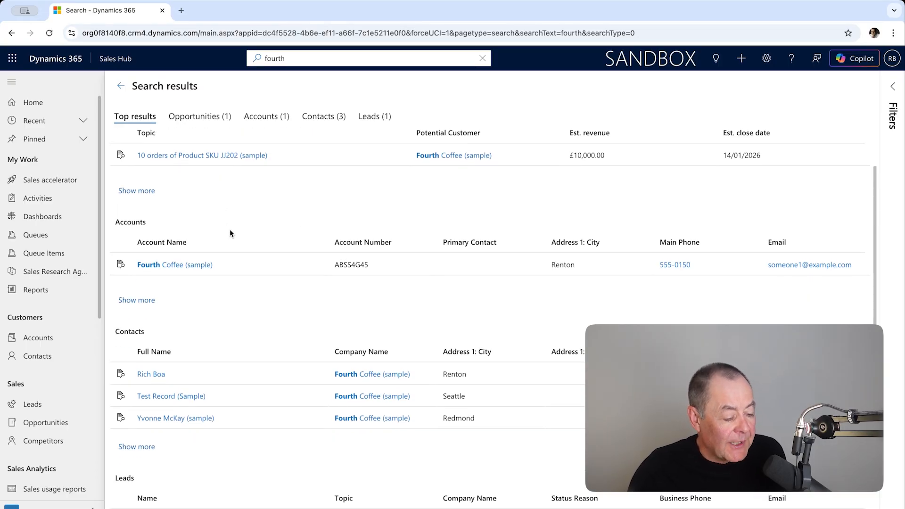
scroll(230, 233, down, 2)
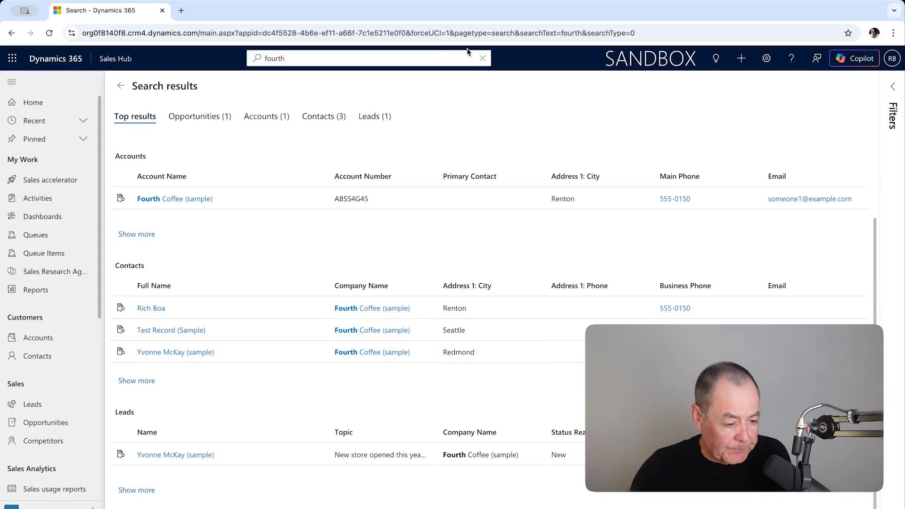
Clear the global search text and return to the All Accounts list.
click(482, 58)
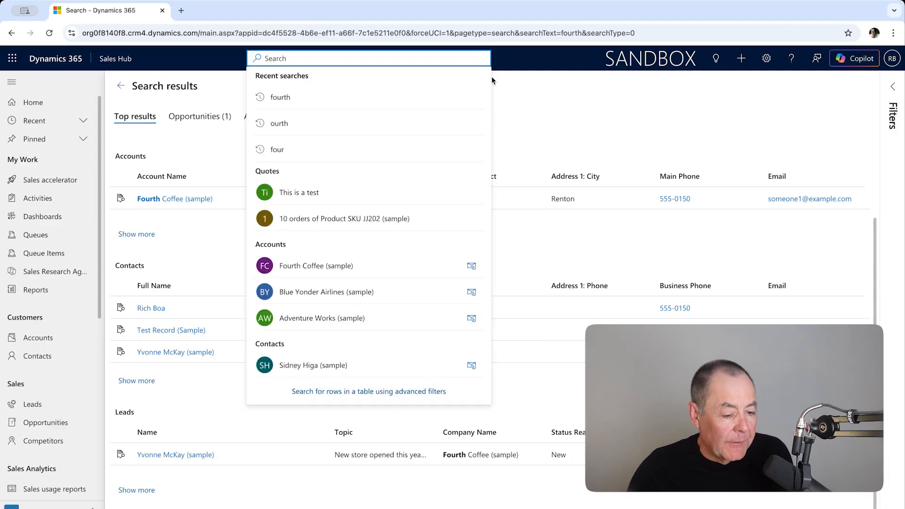
click(578, 101)
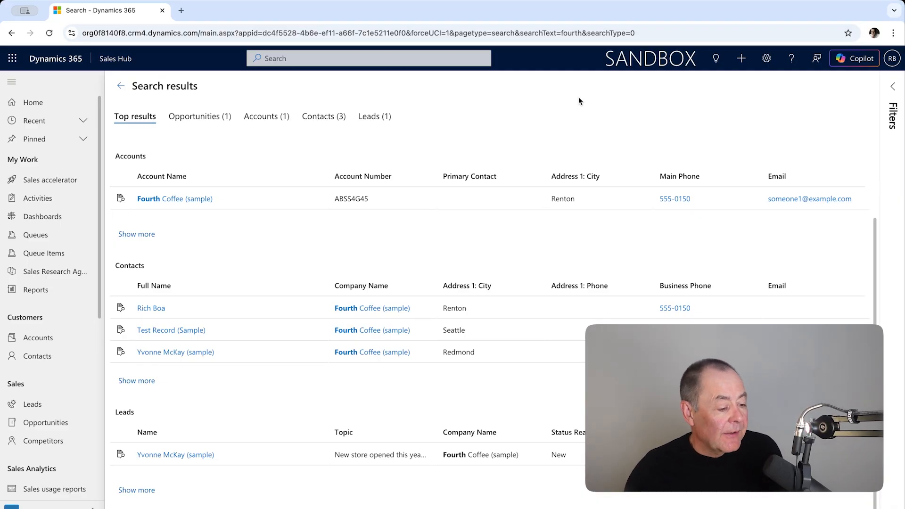
click(40, 341)
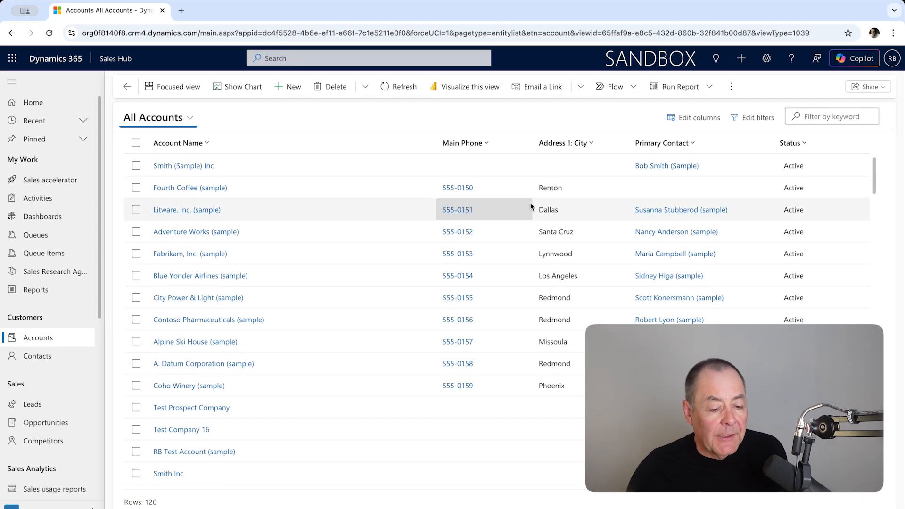
Filter the Address 1: City column of the accounts list to values equal to Redmond.
click(258, 151)
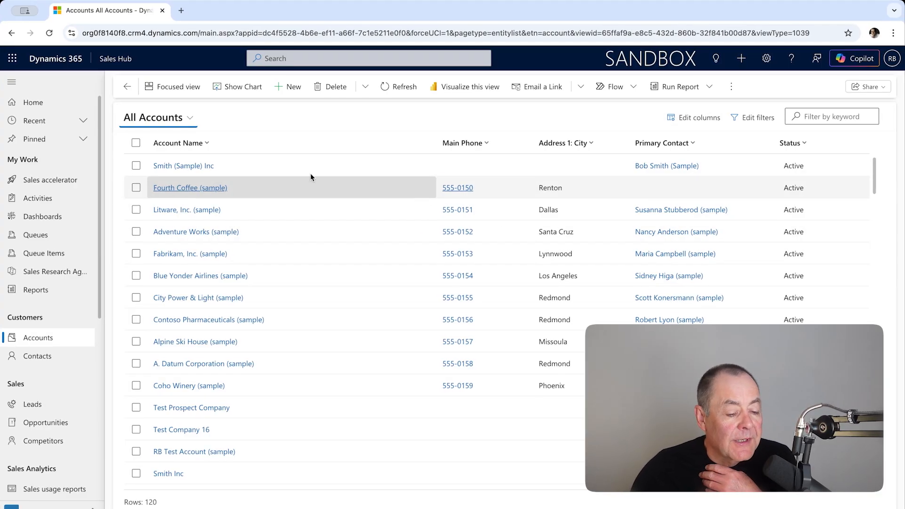
click(593, 145)
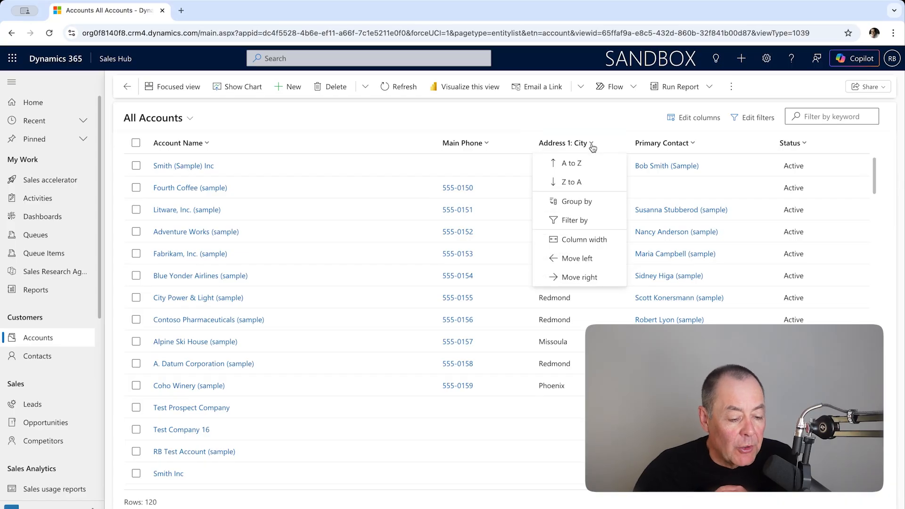
click(589, 221)
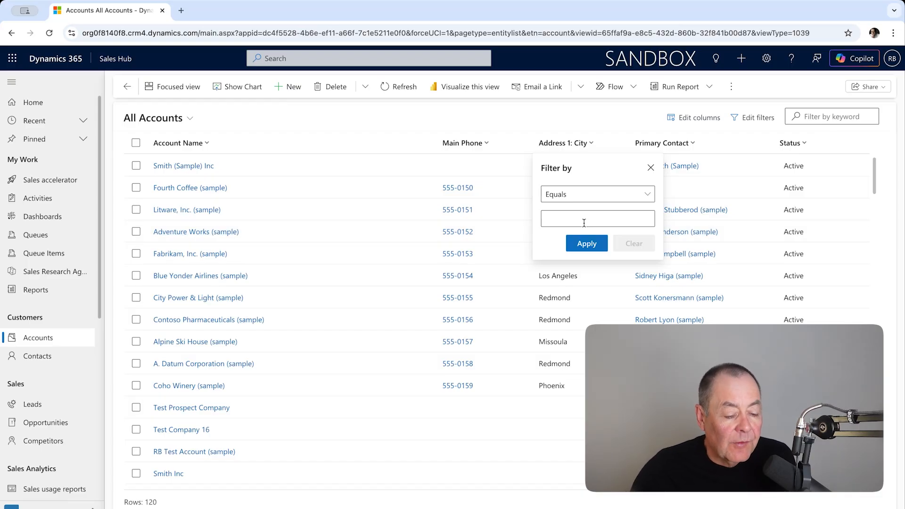
click(582, 224)
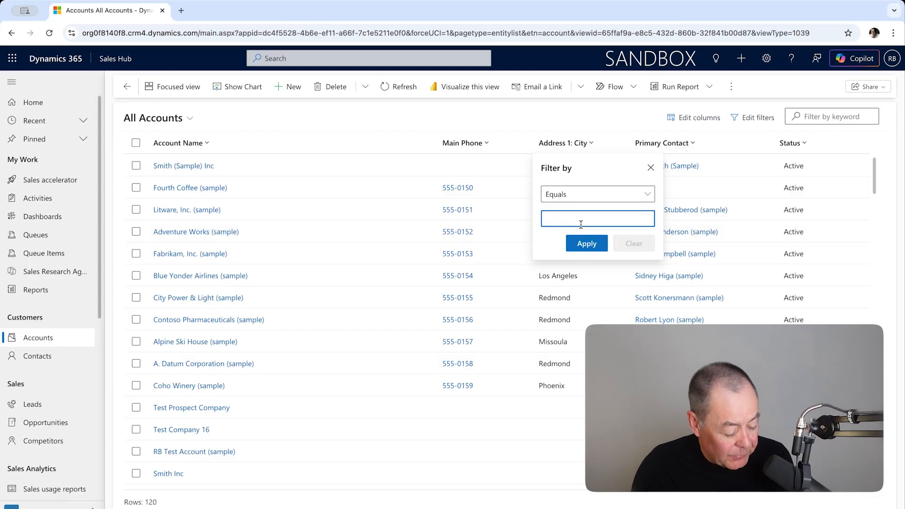
text(Redmoind)
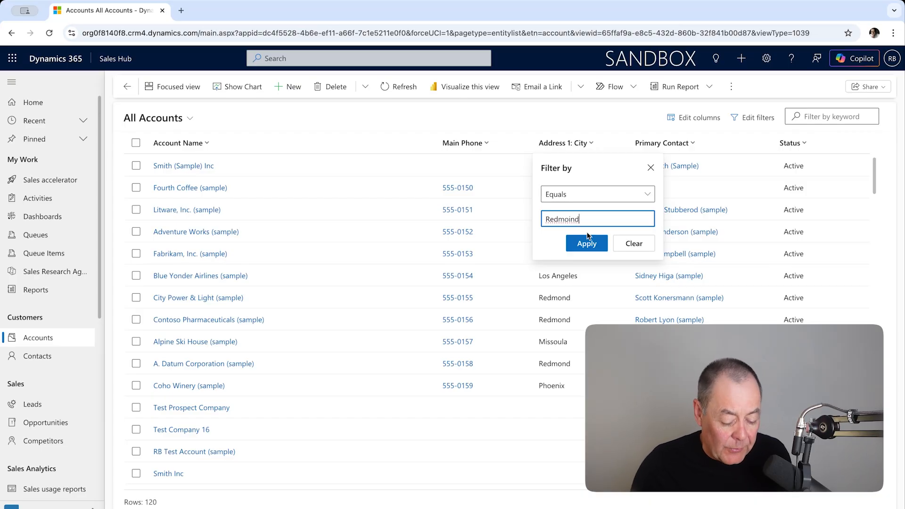
key(BackSpace)
key(BackSpace)
key(BackSpace)
text(nd)
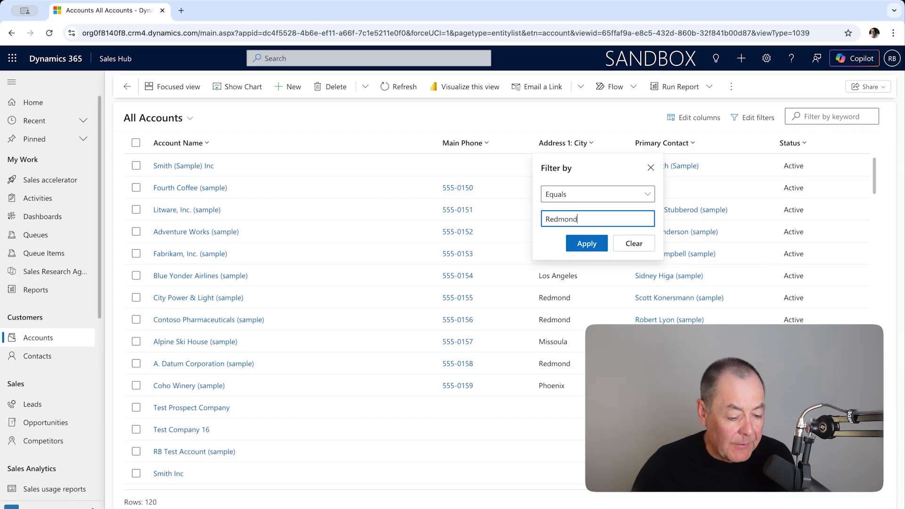
click(587, 245)
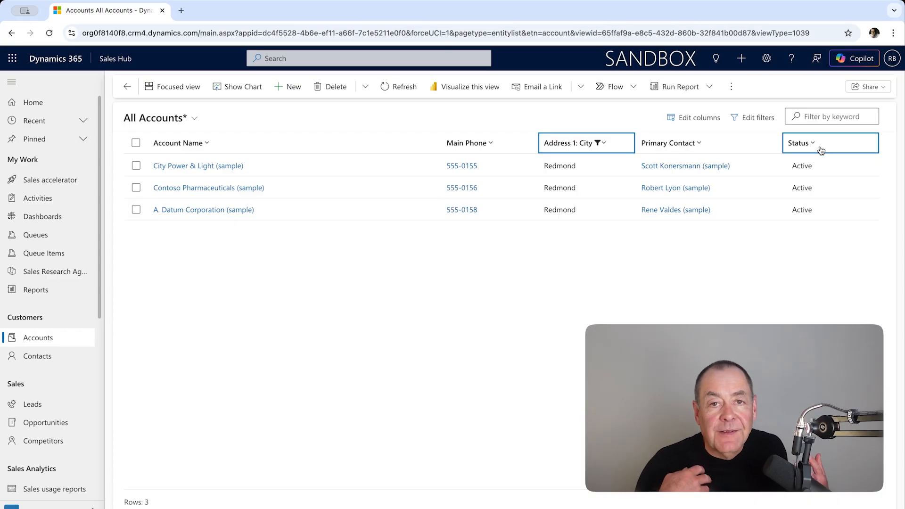
Clear the filter on the Address 1: City column and open the filter editor for the accounts view.
click(598, 142)
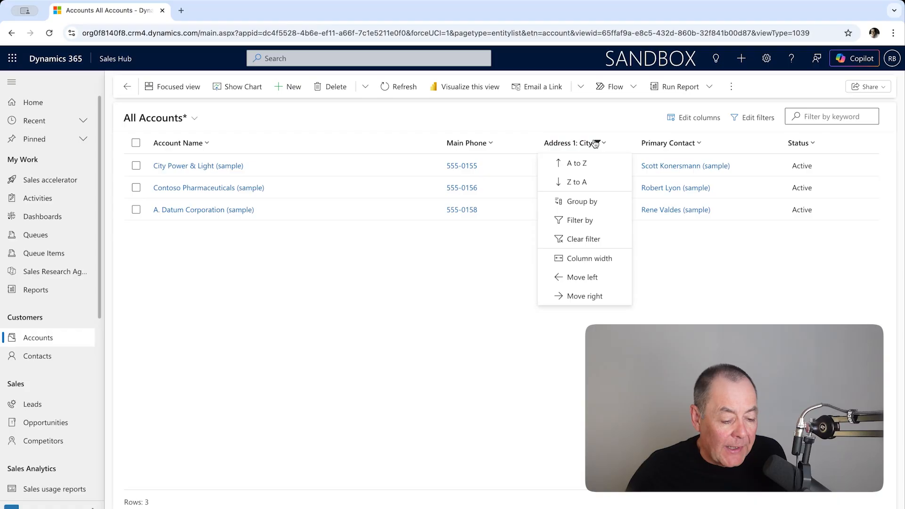
click(584, 238)
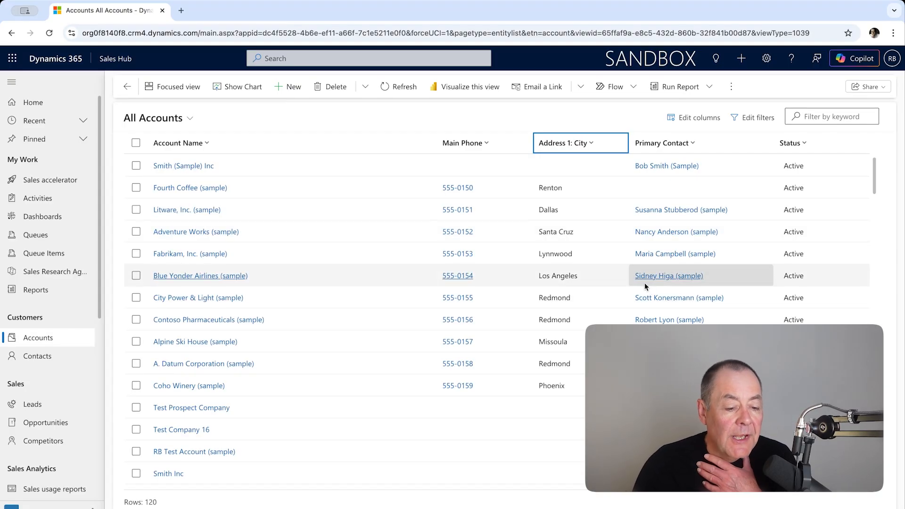
click(752, 119)
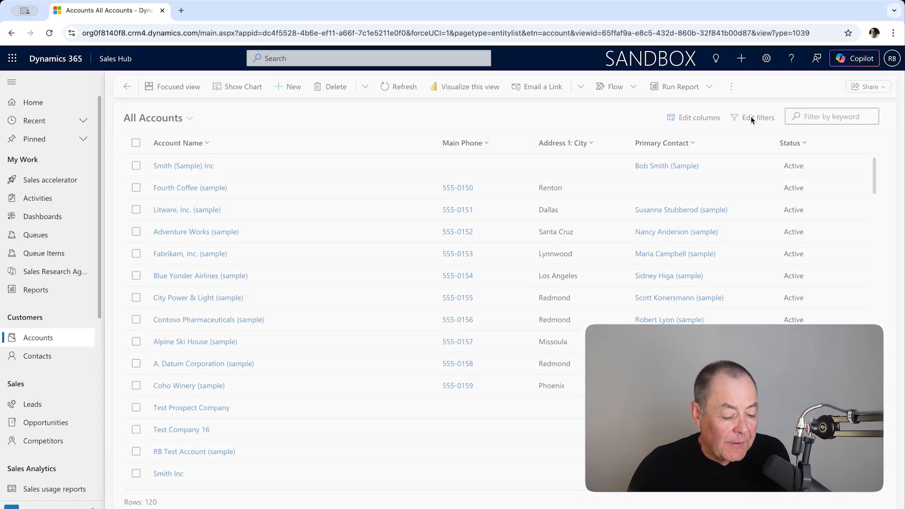
click(743, 117)
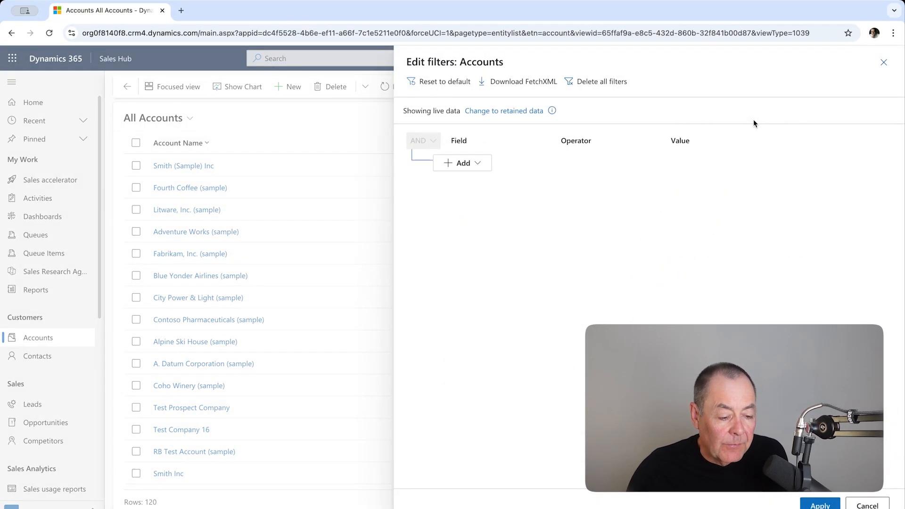
Add a filter row with the condition Address 1: City equals Redmond.
click(478, 164)
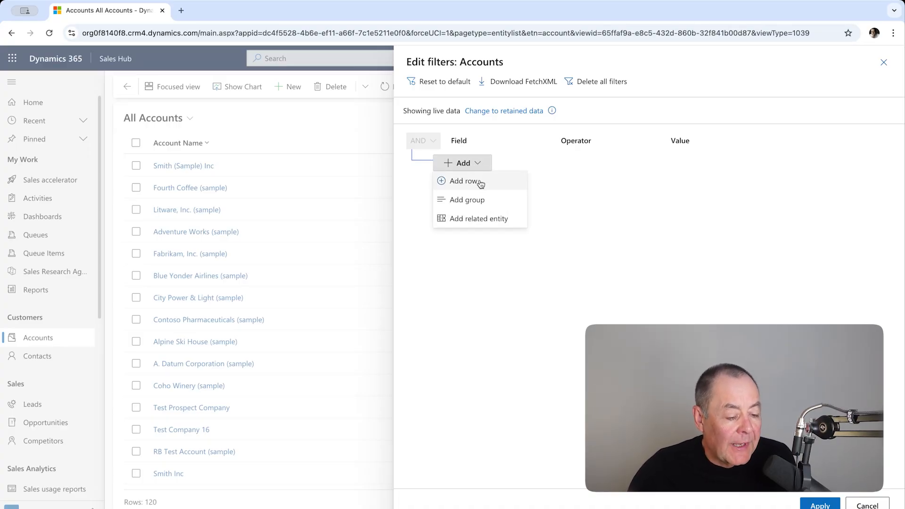
click(480, 182)
click(534, 170)
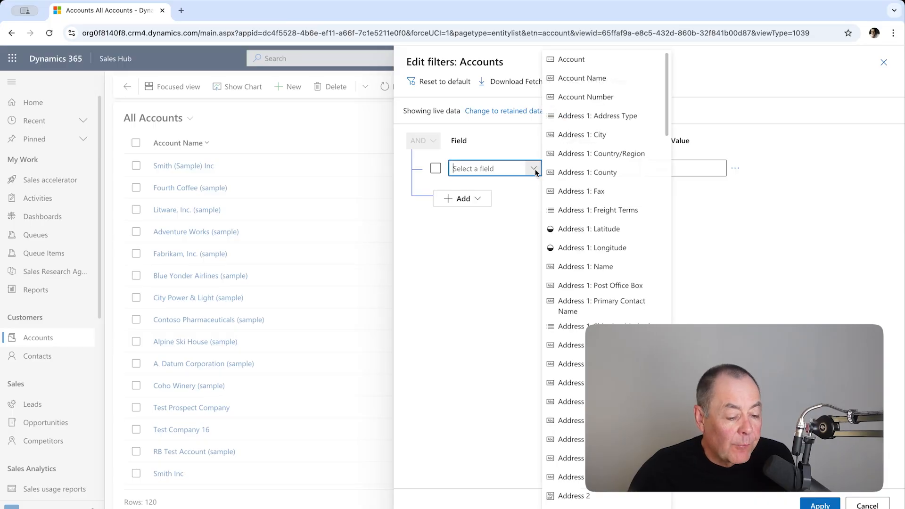
click(600, 135)
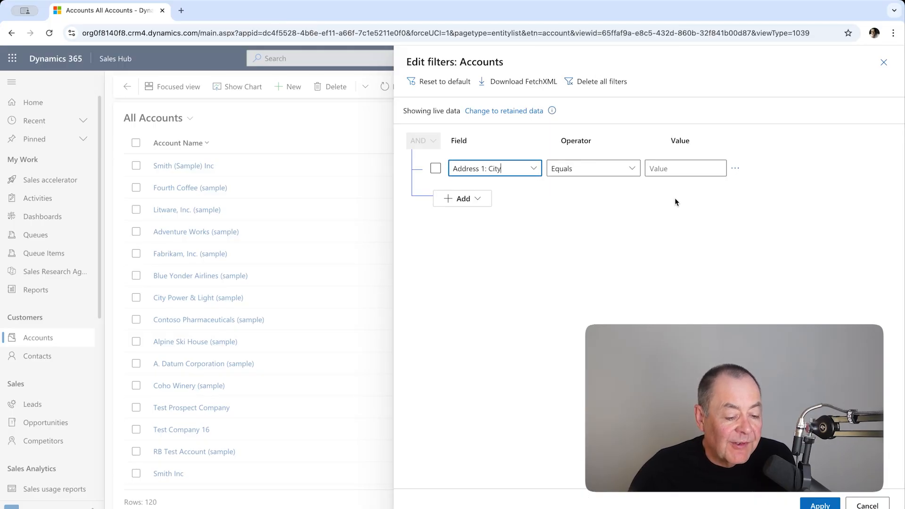
click(667, 170)
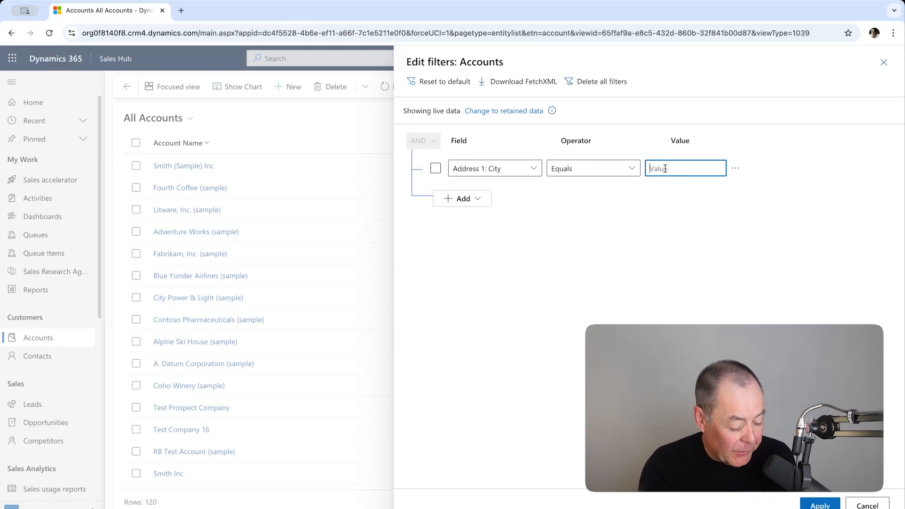
text(Redmind)
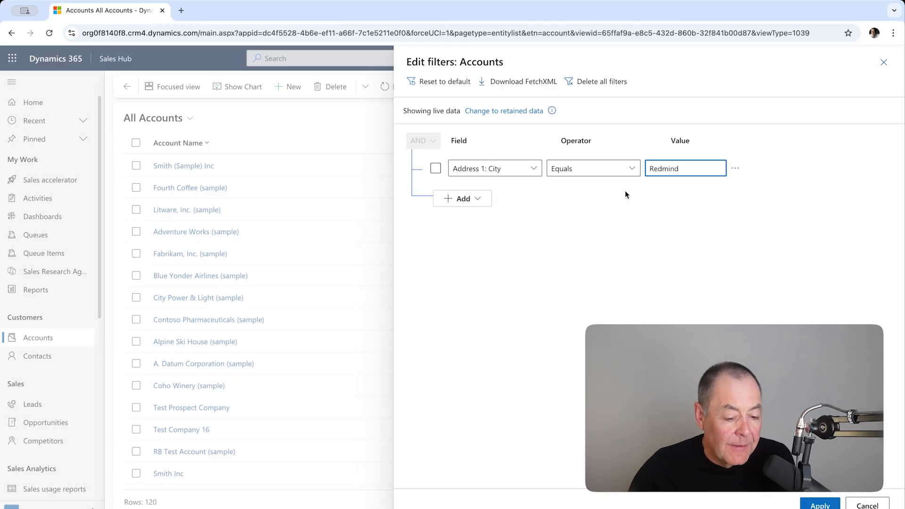
key(BackSpace)
key(BackSpace)
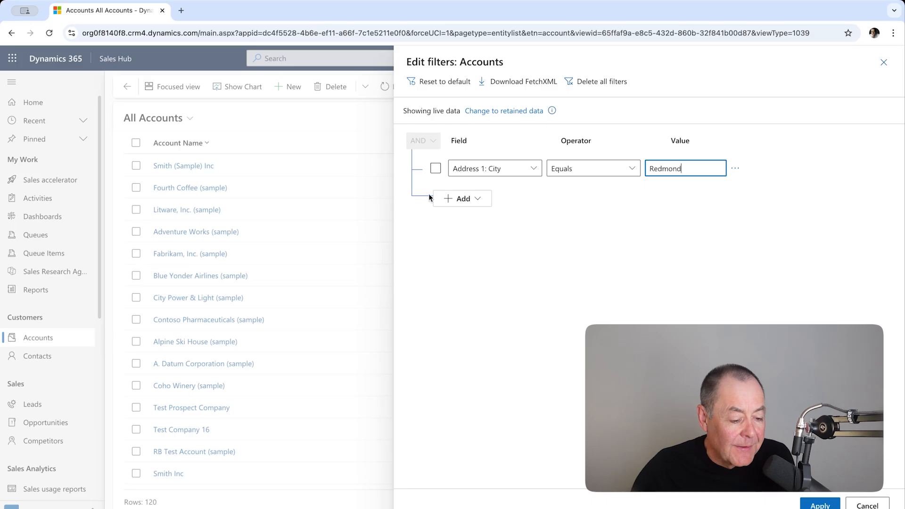
Add a second filter row with the condition Status equals Active.
click(478, 198)
click(485, 218)
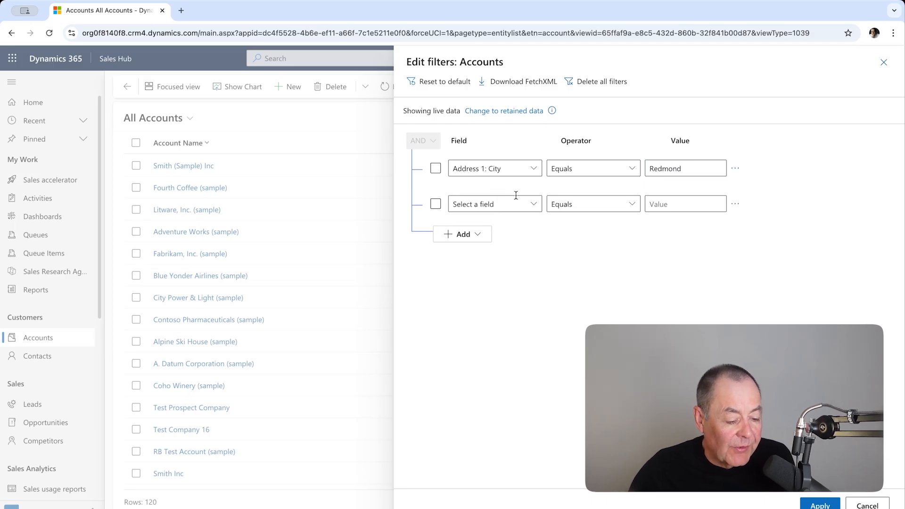
click(534, 206)
text(s Acceleration Insi)
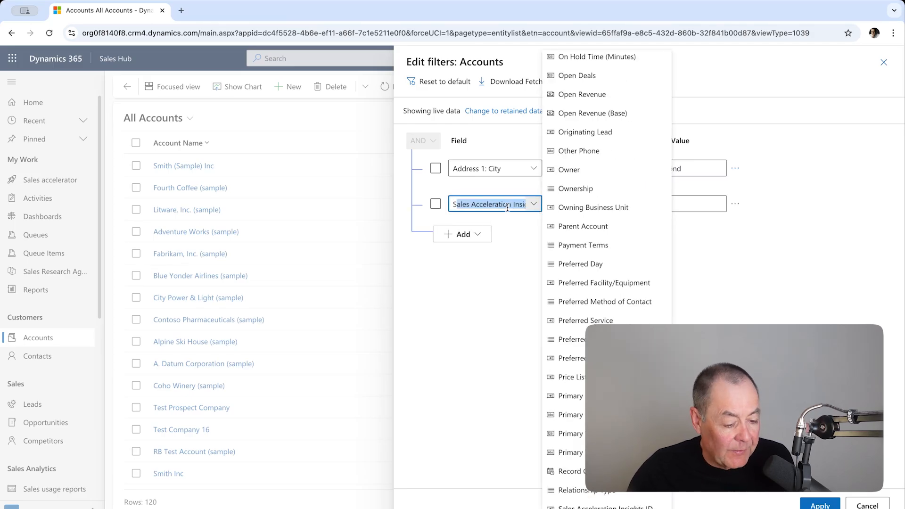
scroll(637, 301, down, 3)
scroll(638, 301, down, 3)
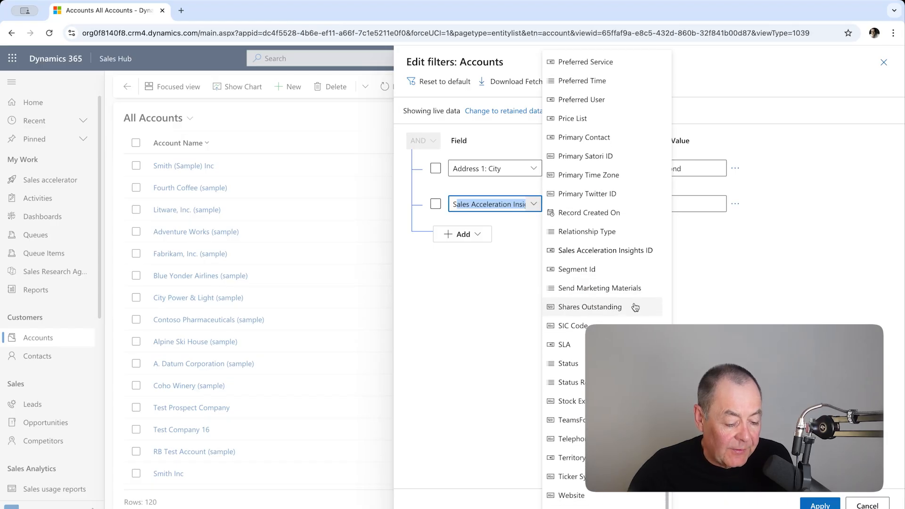
click(566, 358)
click(681, 207)
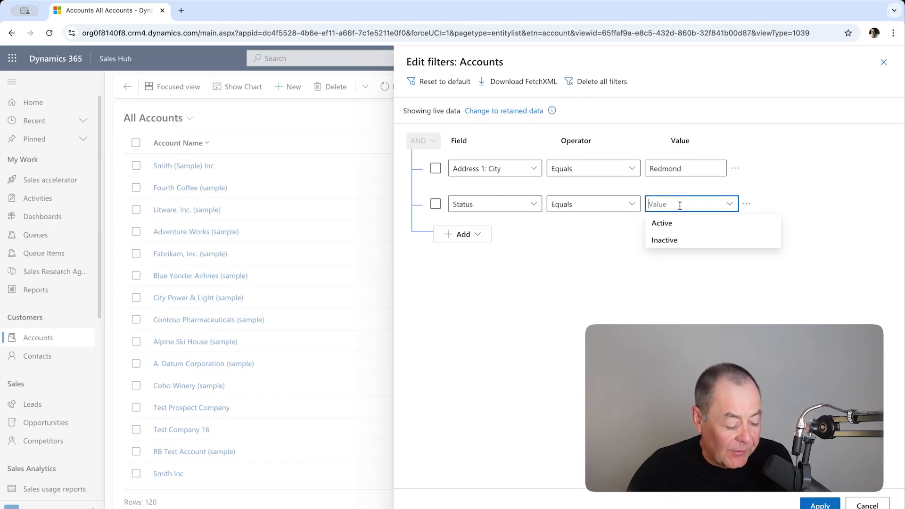
click(679, 229)
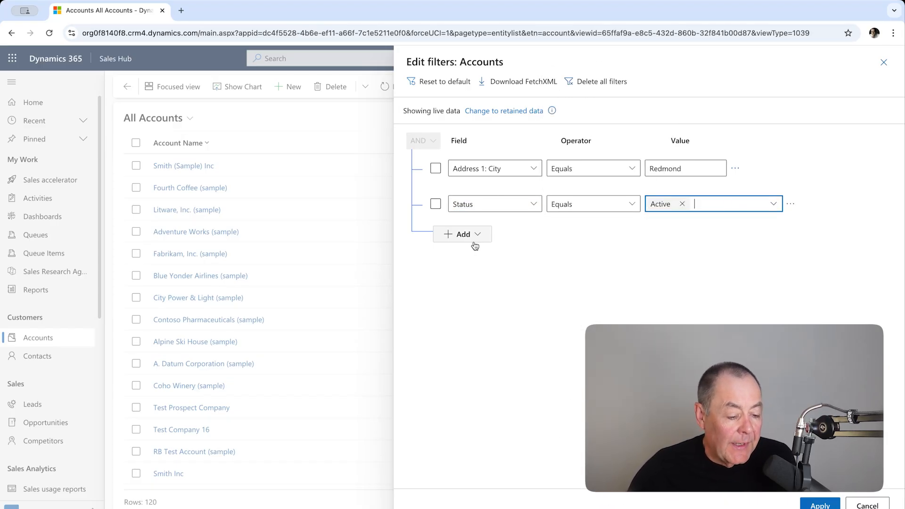
Add a third filter row requiring that Email contains data, and apply the filters to the accounts list.
click(481, 236)
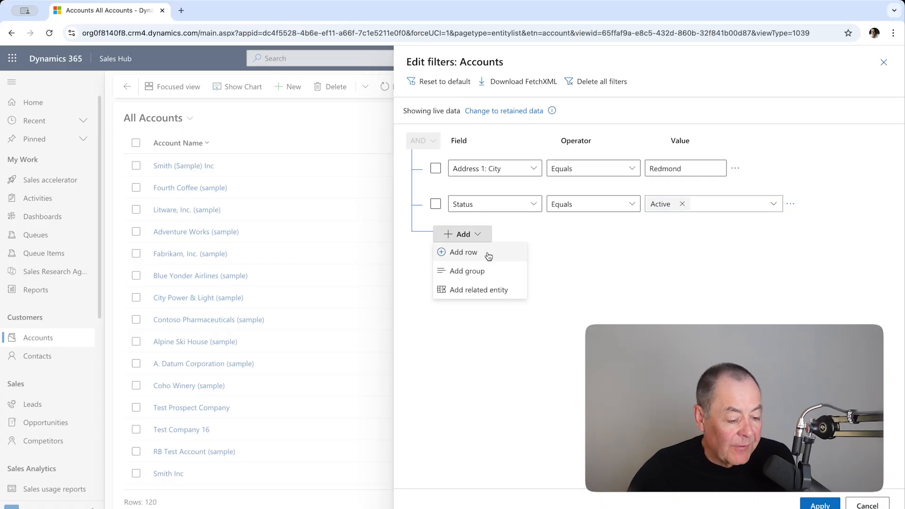
click(484, 253)
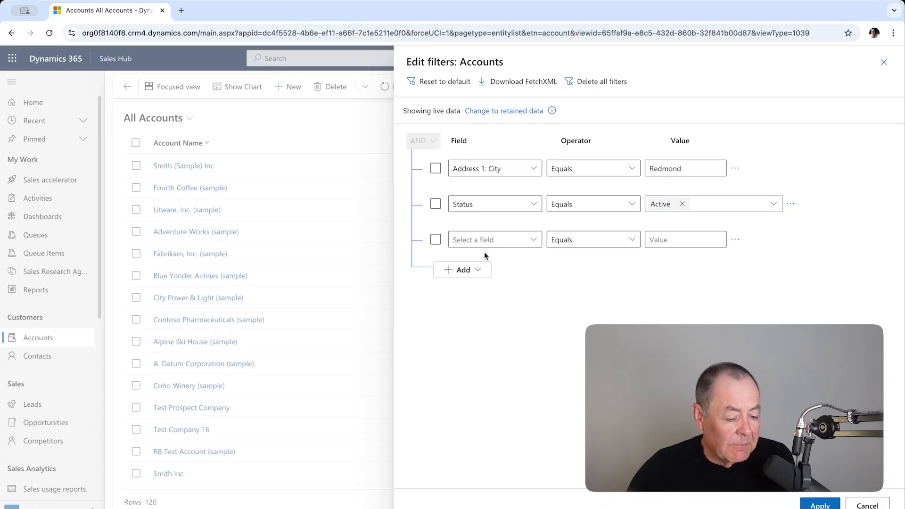
click(531, 239)
scroll(580, 273, down, 6)
scroll(586, 277, down, 15)
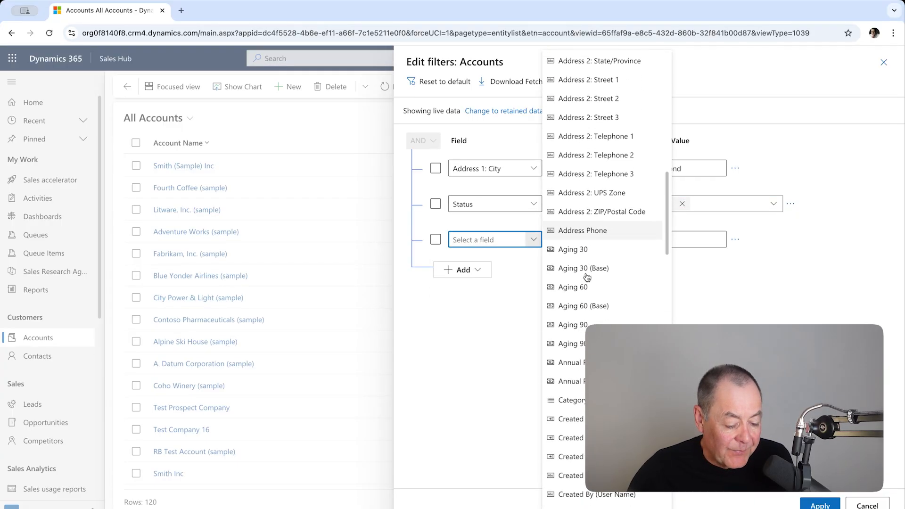
click(586, 277)
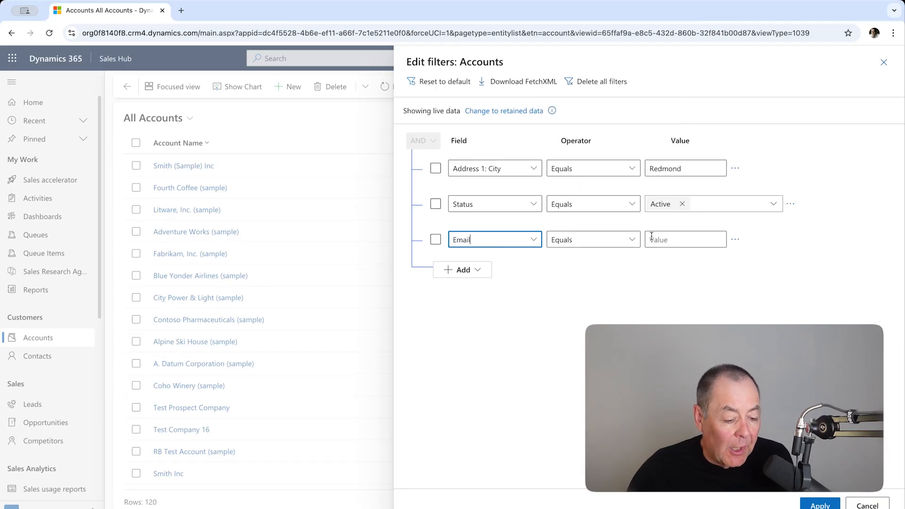
click(619, 245)
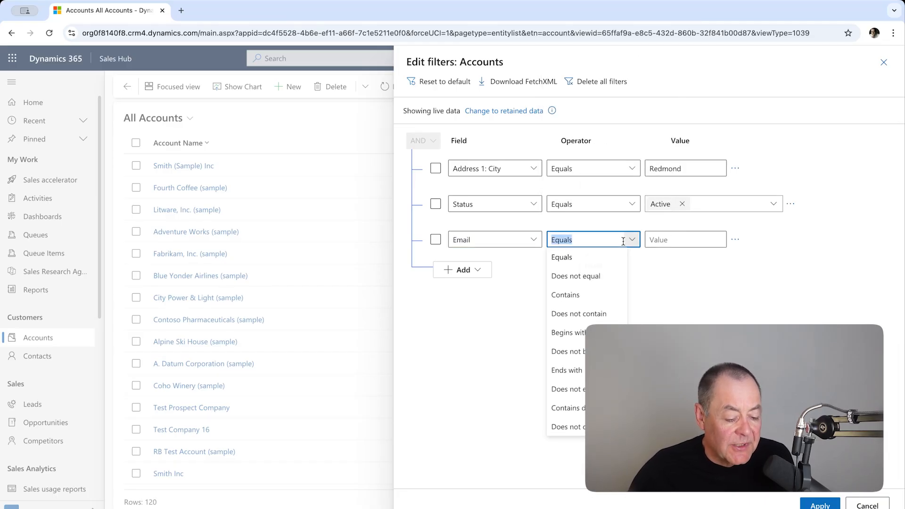
click(612, 407)
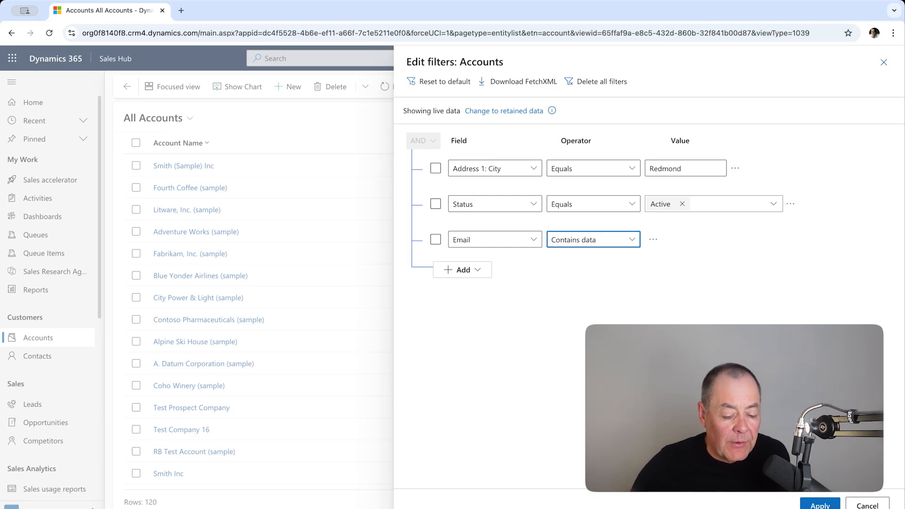
click(820, 505)
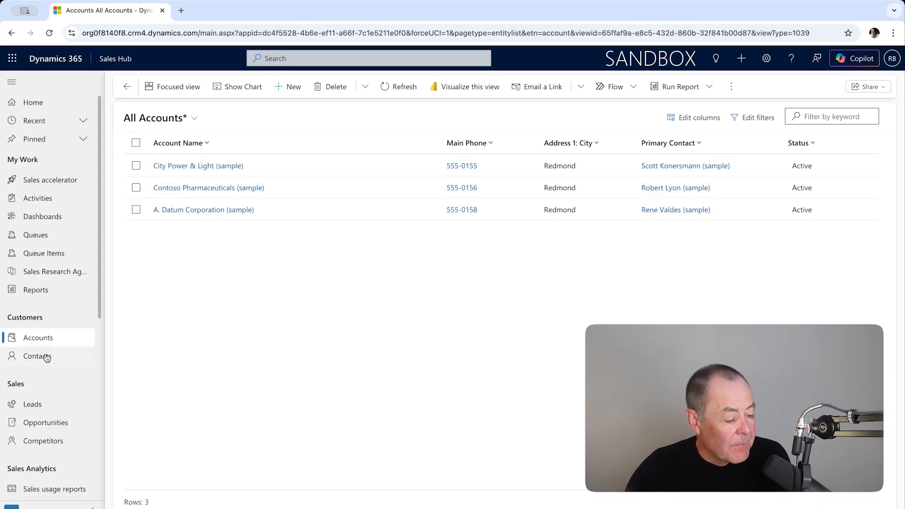
Reload the unfiltered All Accounts list and ask Copilot for "accounts in Redmond".
click(40, 338)
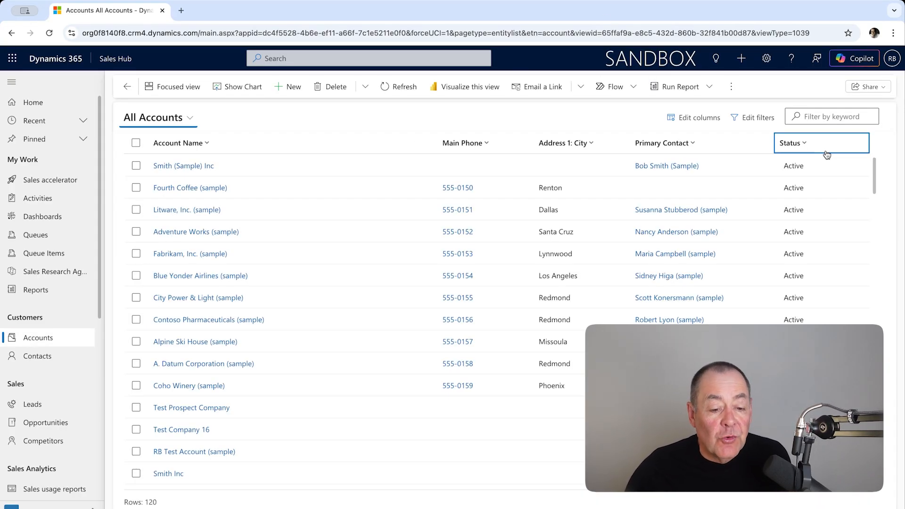
click(851, 60)
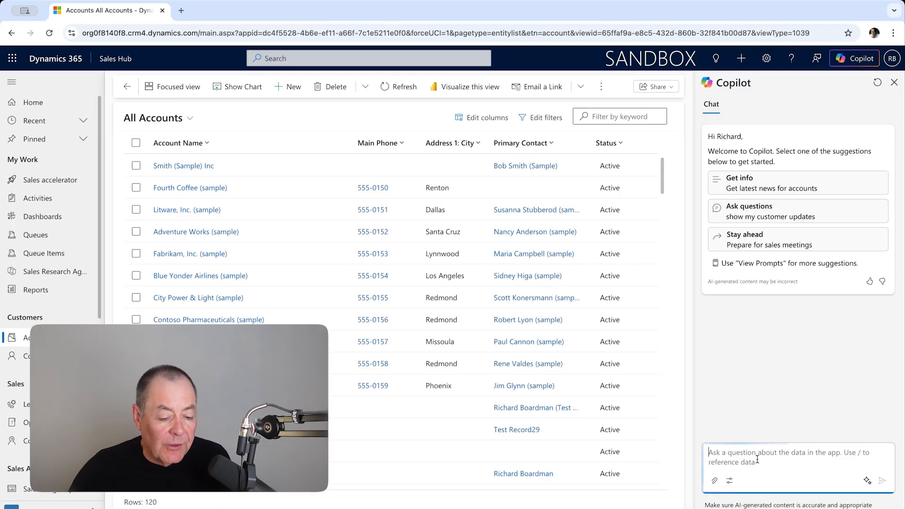
click(755, 458)
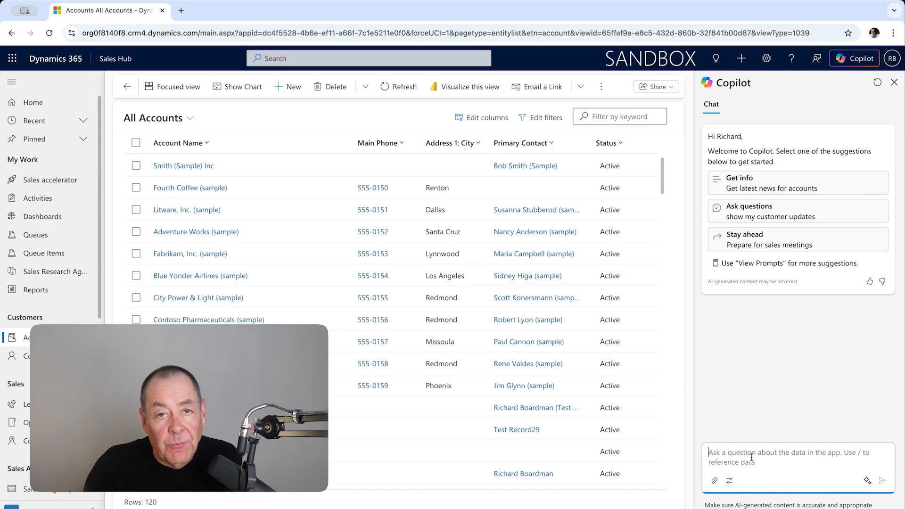
text(accounts in)
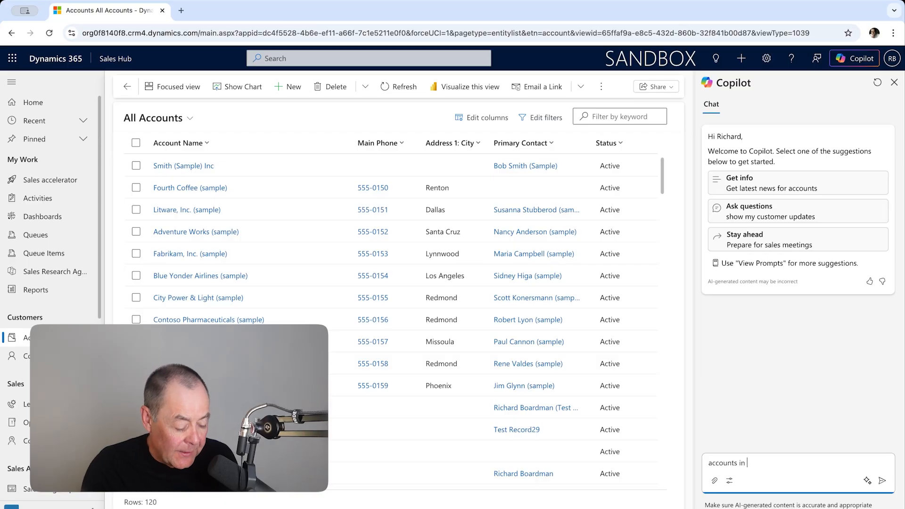
text( Redmond)
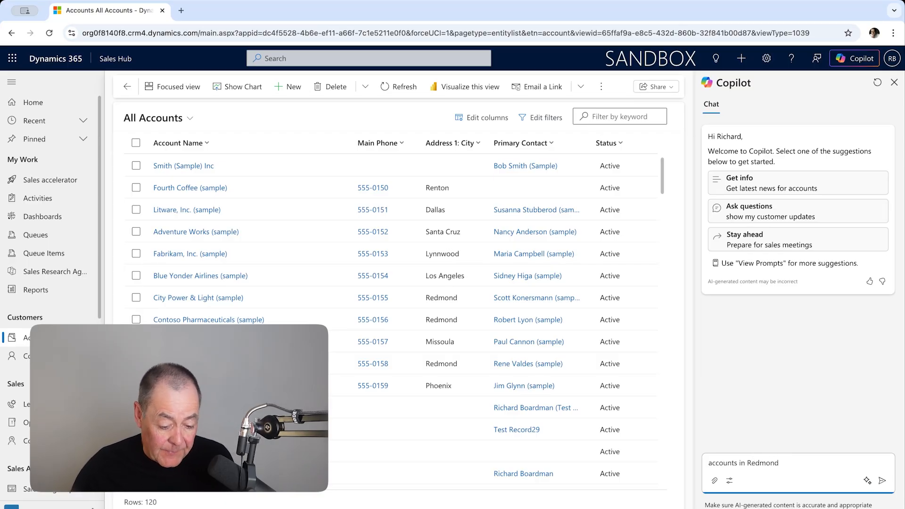
click(881, 480)
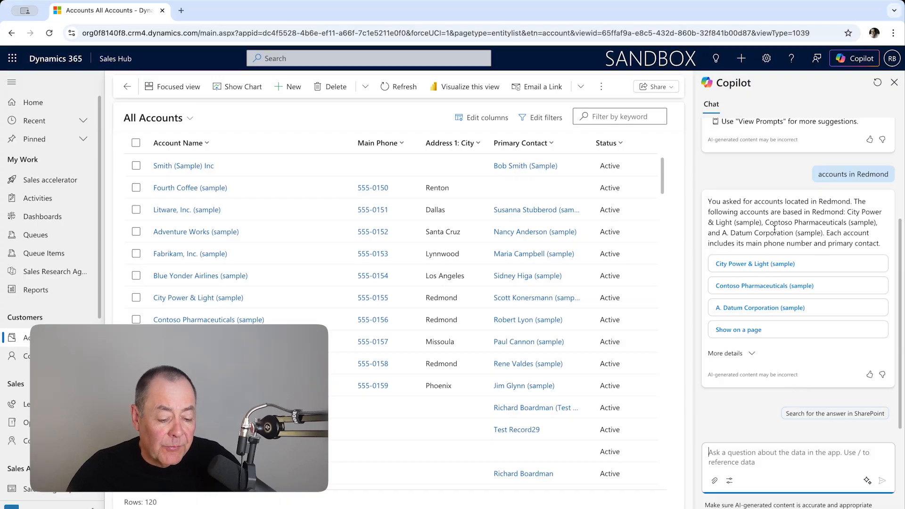
Expand the details of Copilot's answer and show the matching accounts on a page.
click(721, 358)
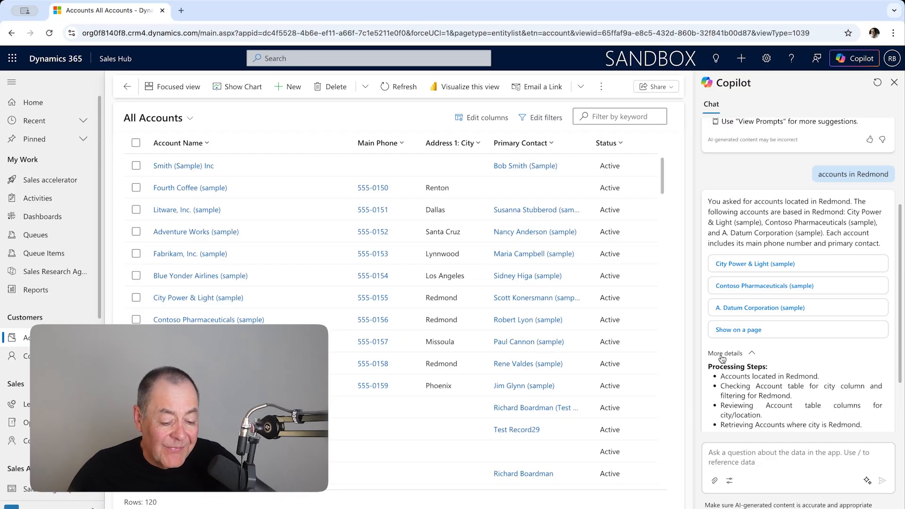
click(755, 299)
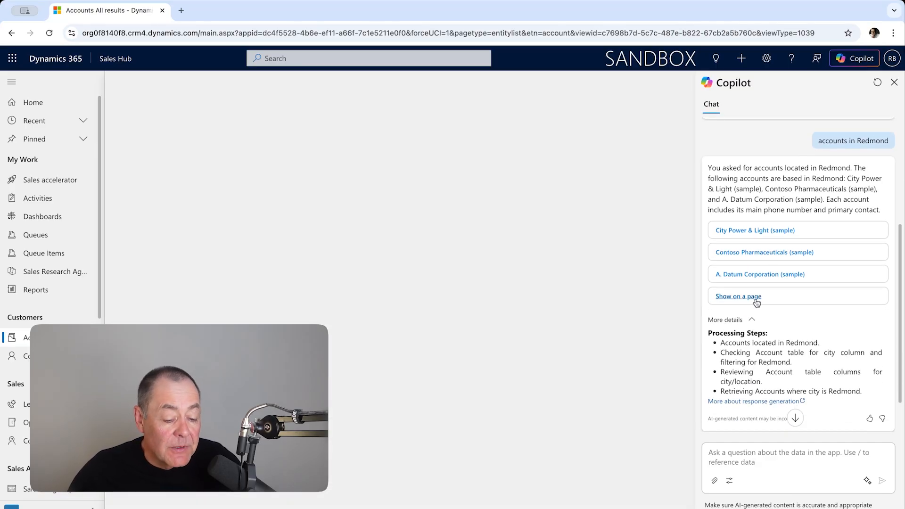